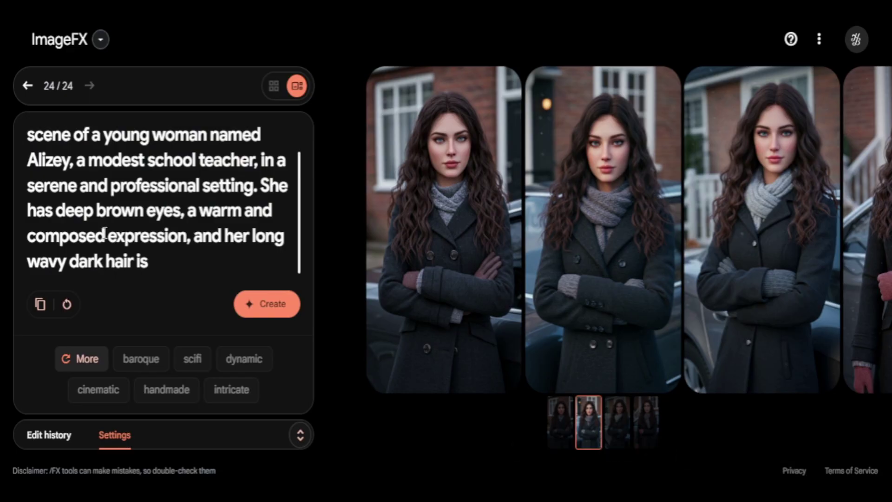
Step: Replace the character's name in the school-teacher prompt with the new name in quotation marks
scroll(46, 189, "up", 1)
double_click(47, 190)
type("\"\"")
key("Left")
type("Kendel")
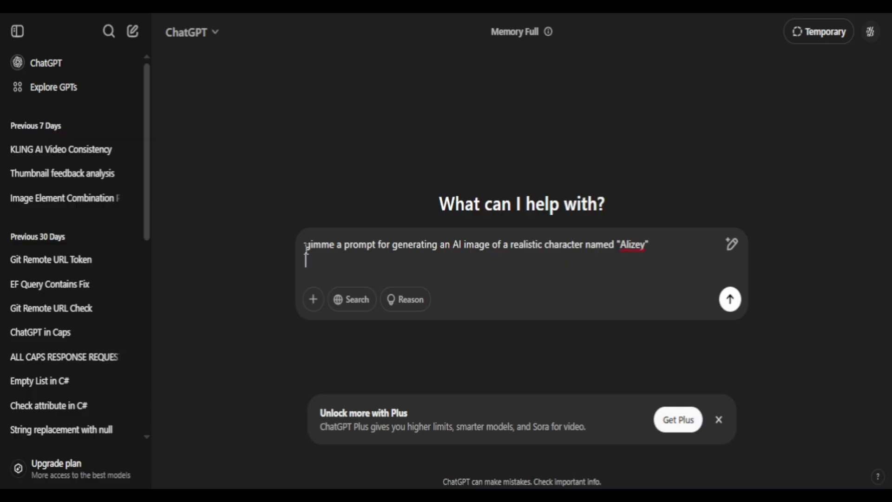
Step: Send ChatGPT the realistic-portrait request and copy its description through the outfit sentence into ImageFX
left_click_drag(307, 244, 656, 243)
left_click(662, 247)
left_click(729, 306)
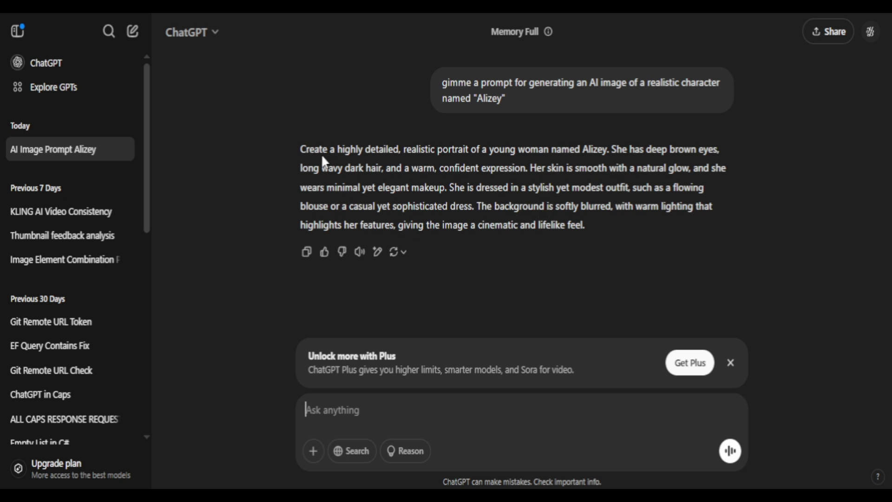
left_click_drag(301, 149, 477, 207)
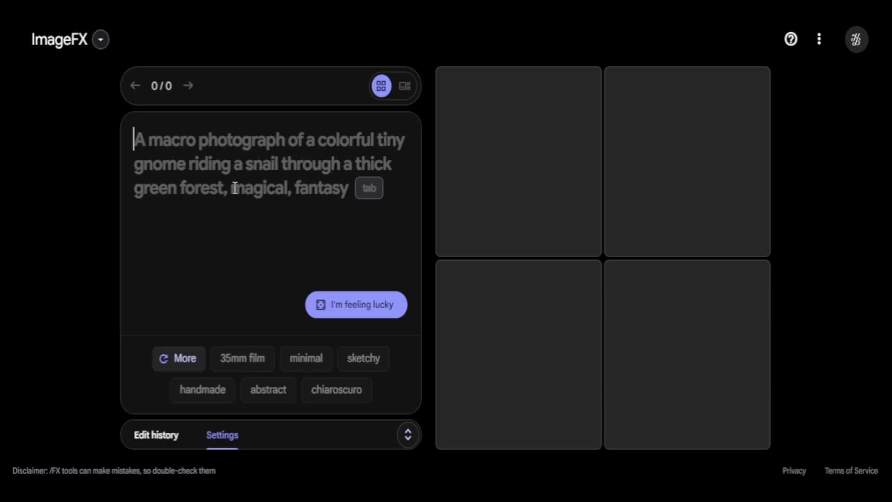
type("Create a highly detailed, realistic portrait of a young woman named Alizey. She has deep brown eyes, long wavy dark hair, and a warm, confident expression. Her skin is smooth with a natural glow, and she wears minimal yet elegant makeup. She is dressed in a stylish yet modest outfit, such as a flowing blouse or a casual yet sophisticated dress.")
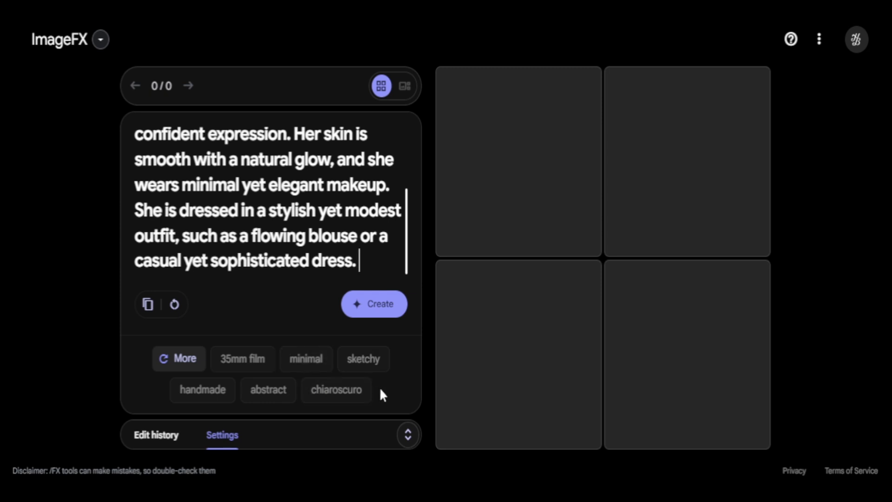
Step: Add the 'natural light' and 'realistic' style chips to the prompt
left_click(174, 371)
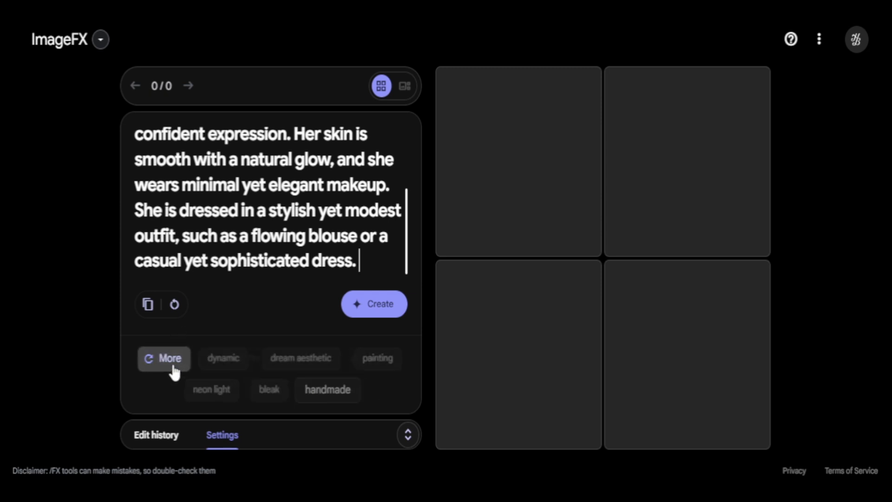
left_click(160, 367)
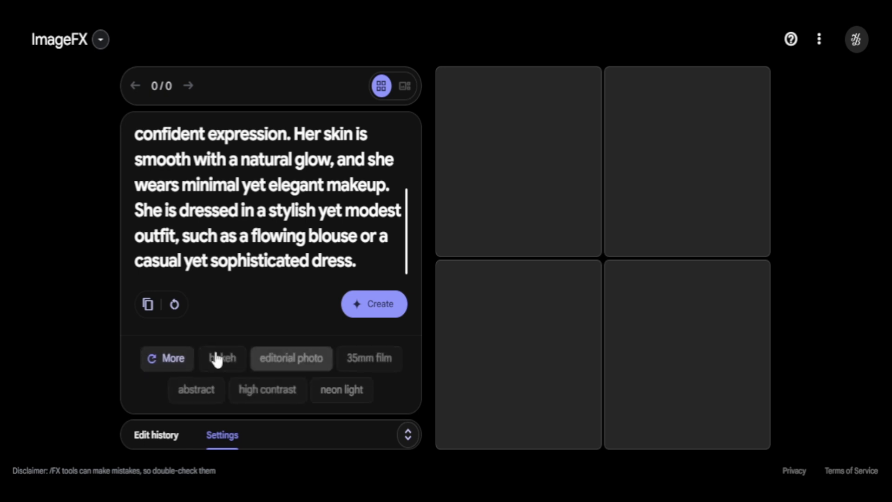
left_click(155, 364)
left_click(297, 358)
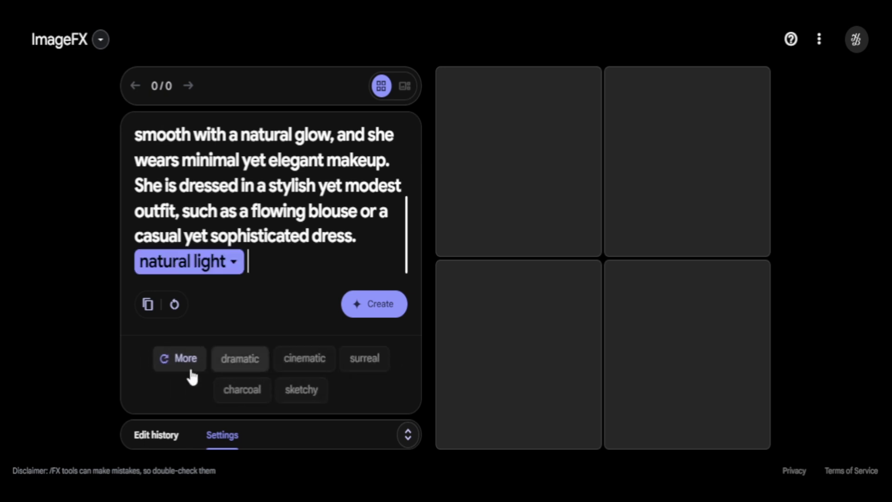
left_click(181, 364)
left_click(210, 389)
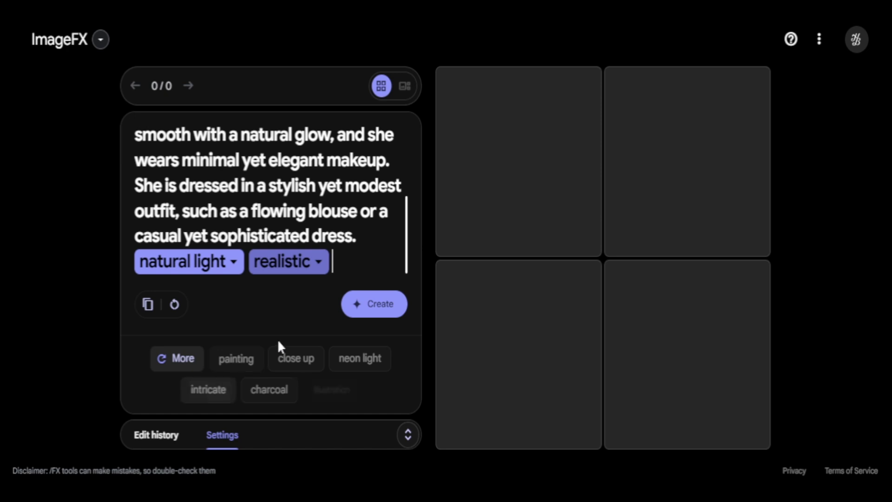
Step: Generate four portraits and review each of the thumbnails
left_click(379, 305)
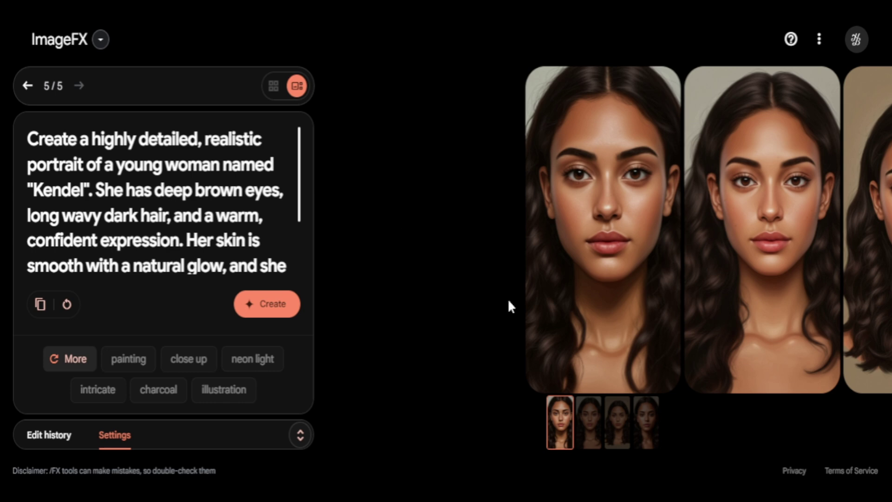
left_click(596, 426)
left_click(618, 434)
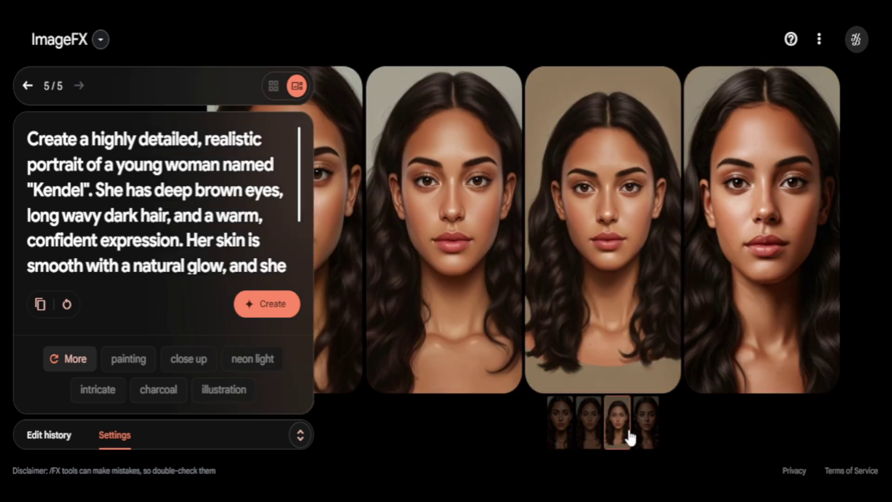
left_click(641, 433)
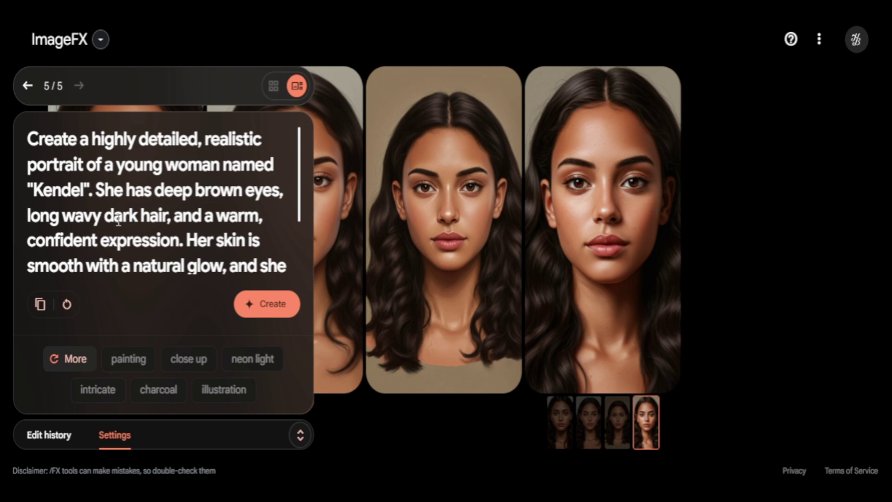
Step: Change the eye colour from 'brown' to 'blue', regenerate, and review the four new portraits
double_click(210, 191)
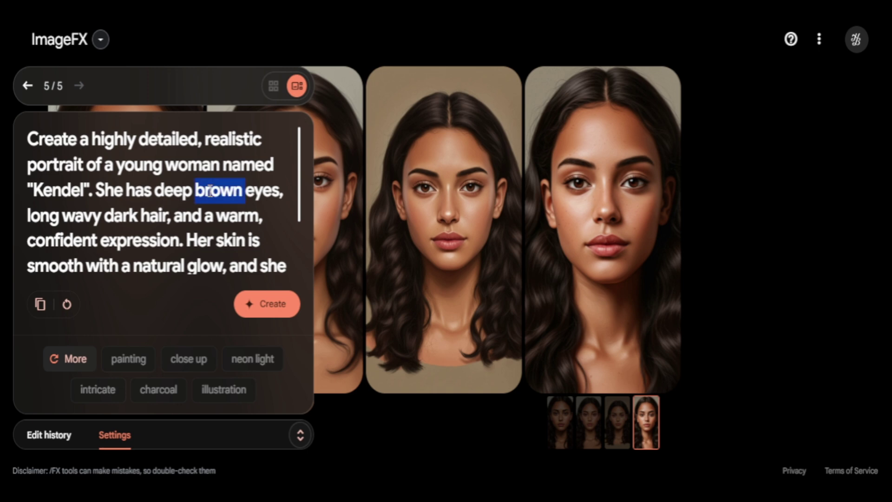
type("blue")
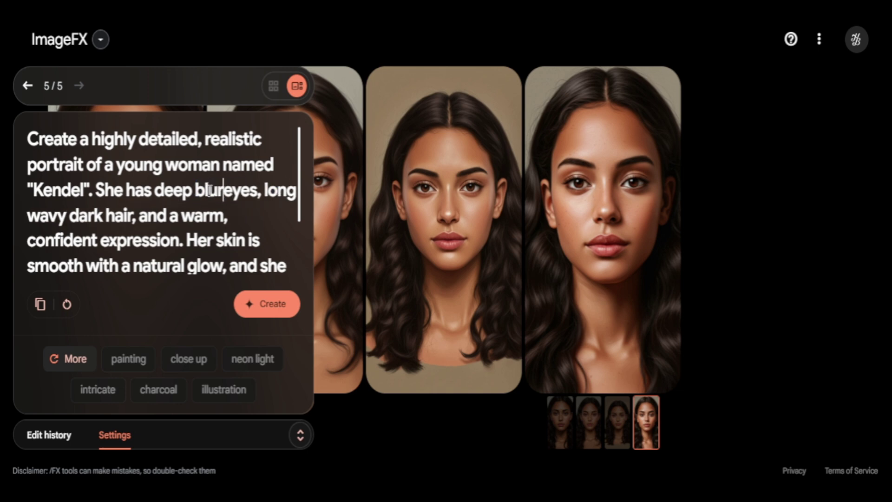
left_click(267, 304)
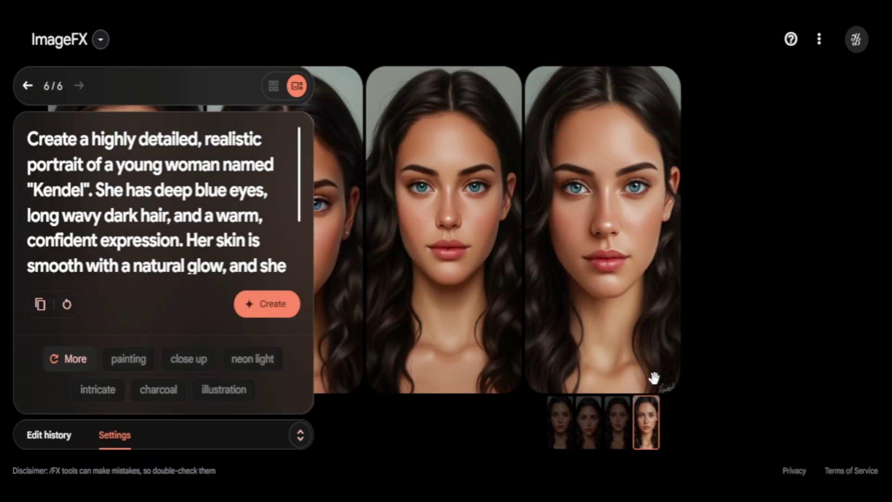
left_click(560, 436)
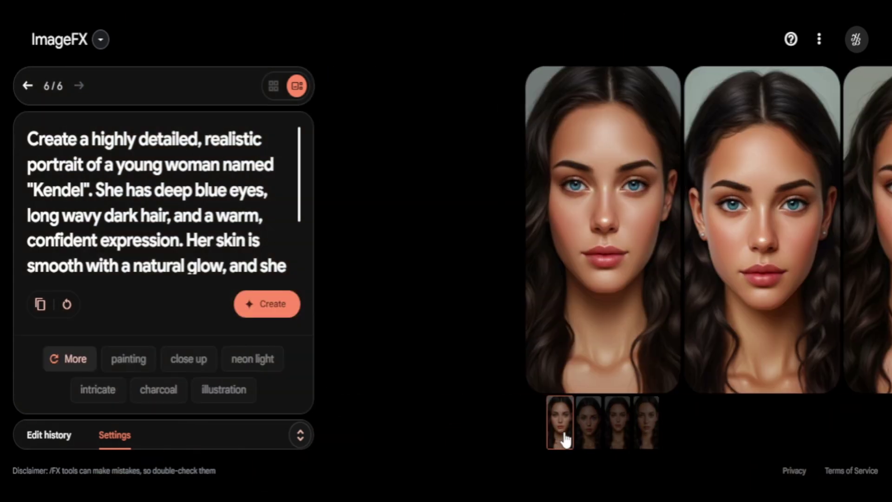
left_click(586, 437)
left_click(607, 442)
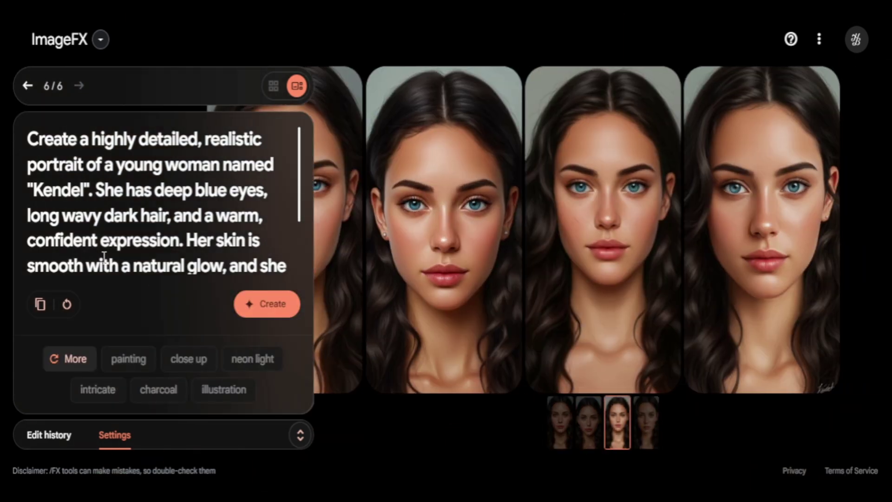
left_click(82, 241)
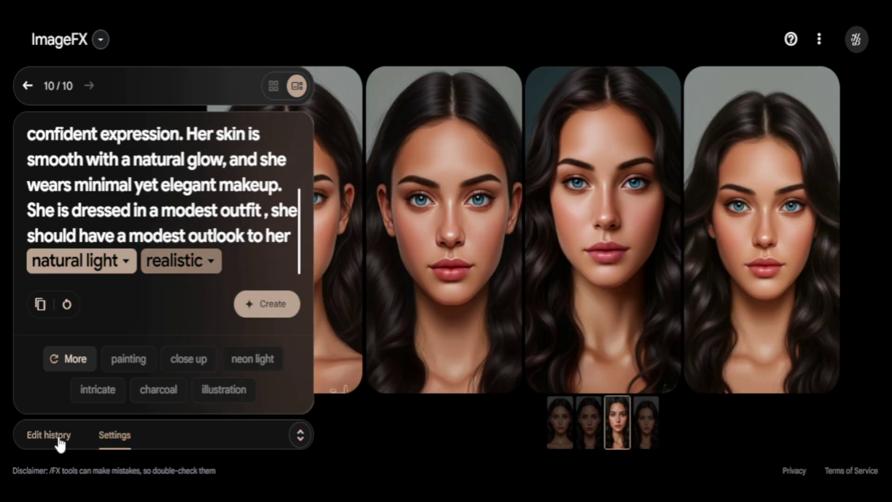
Step: Lock seed 827666 in Settings, then ask ChatGPT for a coffee shop scene of the character
left_click(60, 440)
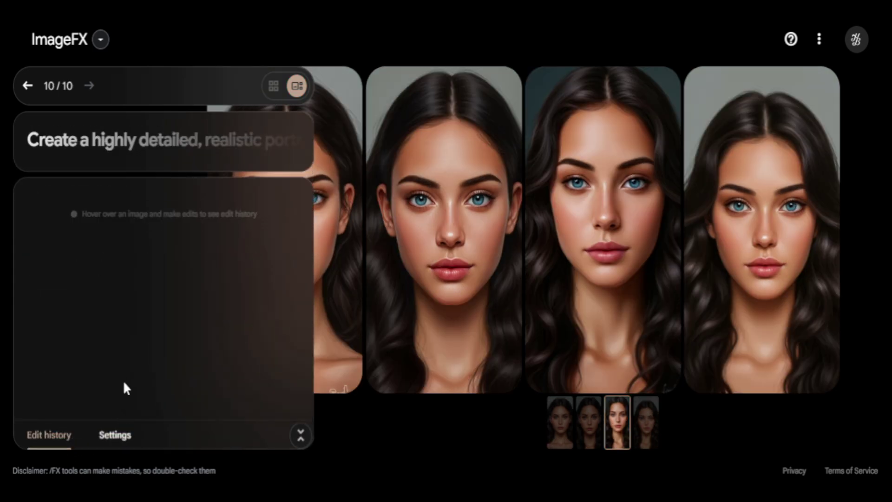
left_click(98, 441)
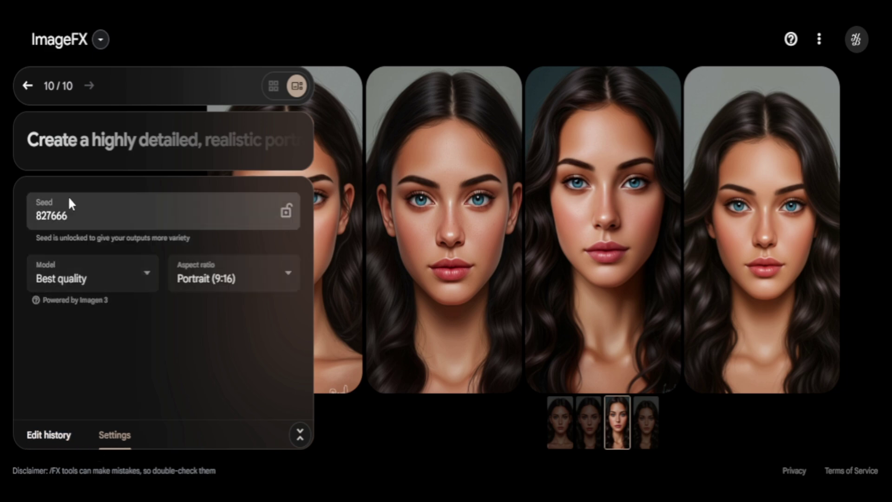
left_click(287, 213)
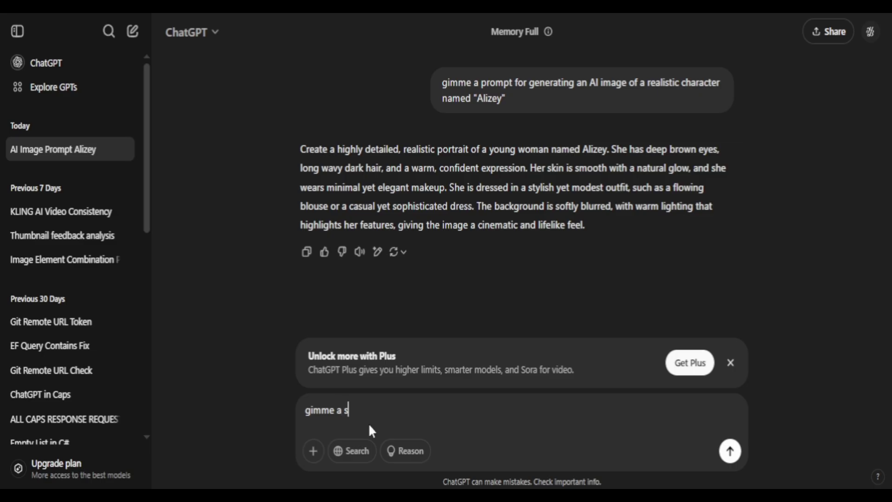
type("cene where Alizey is in a coffee shop")
key("Return")
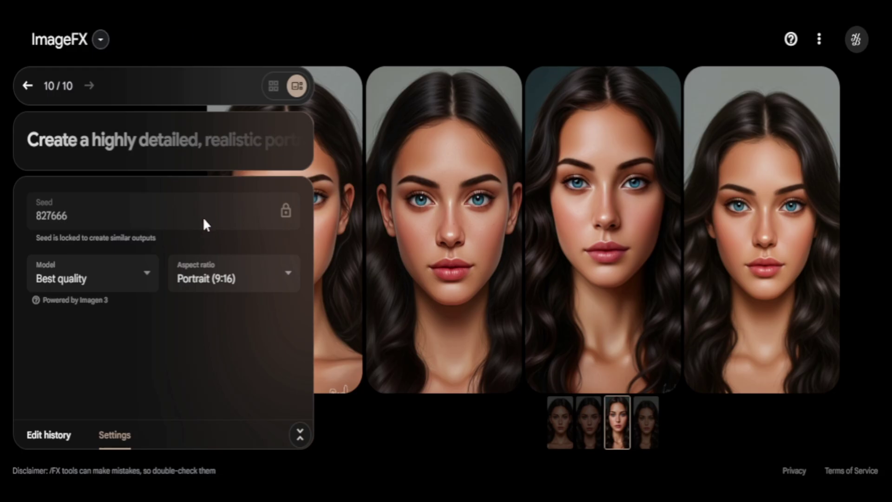
Step: Replace the prompt with the coffee-shop description, retype the character's name, and separate 'blue eyes'
left_click(140, 142)
key("ctrl+a")
key("ctrl+v")
scroll(154, 186, "up", 5)
double_click(47, 196)
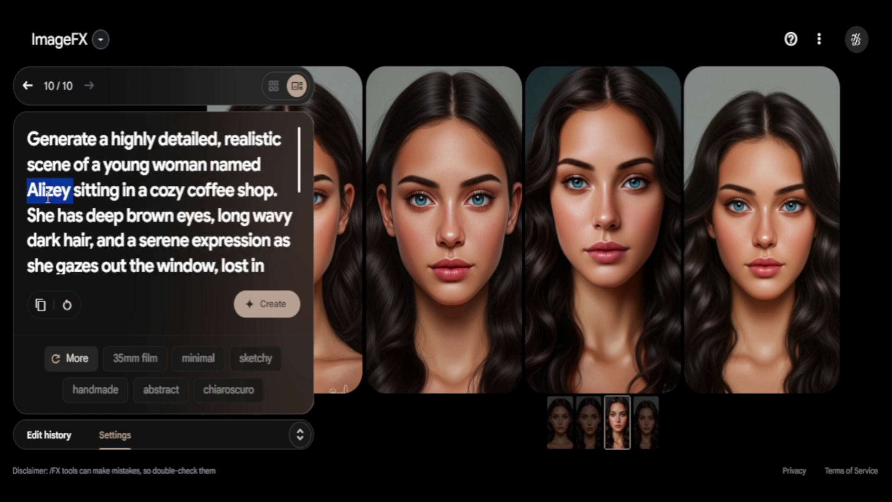
key("BackSpace")
type("Ke")
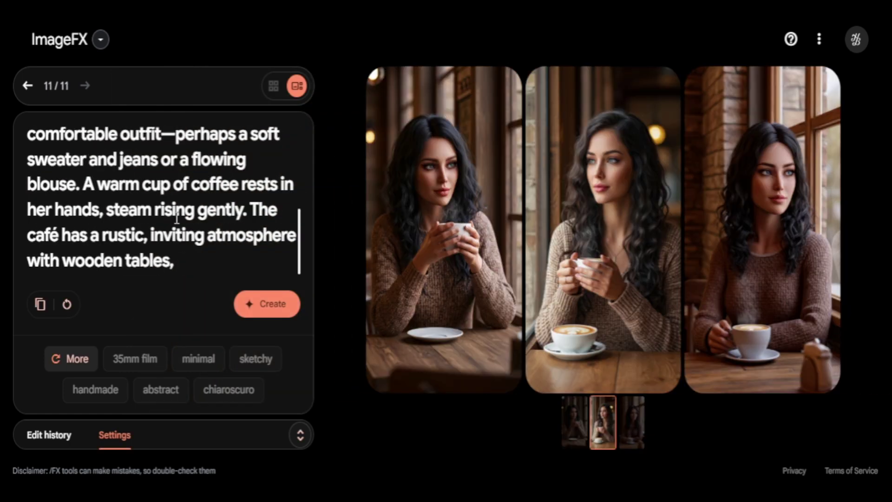
mouse_move(646, 223)
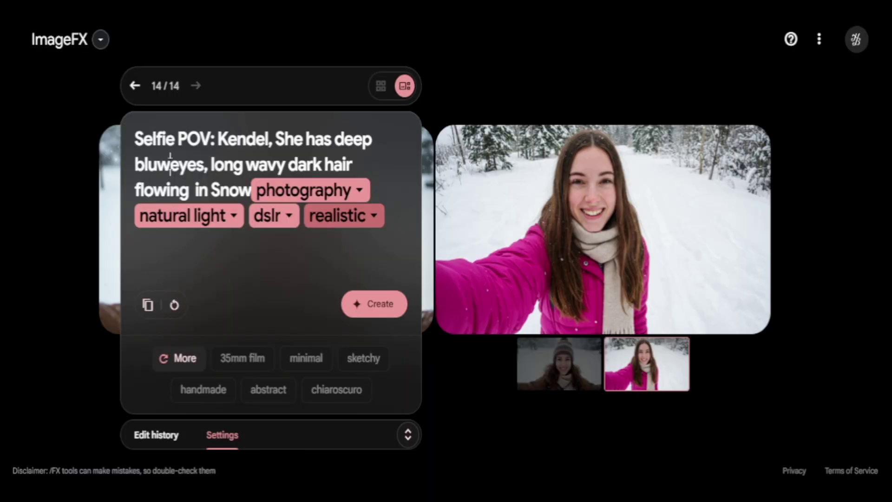
left_click(170, 165)
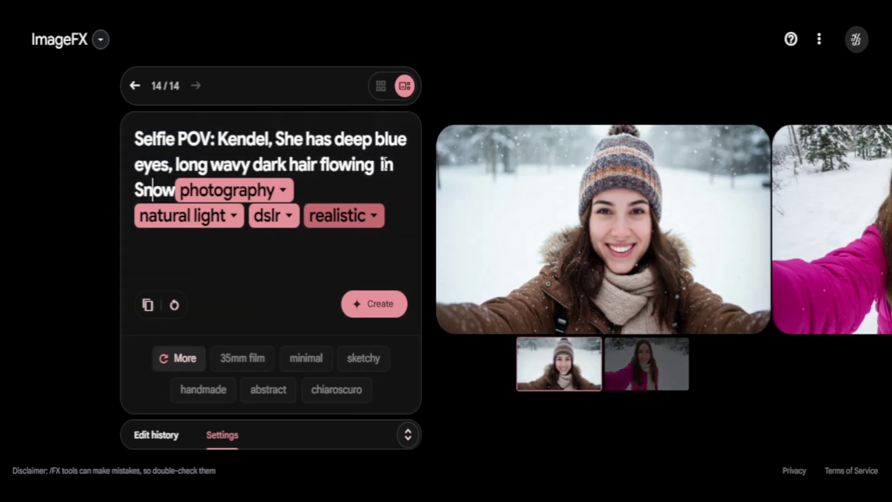
Step: Place the caret at the end of the line after 'in' in the snowy selfie prompt
left_click(385, 160)
key("End")
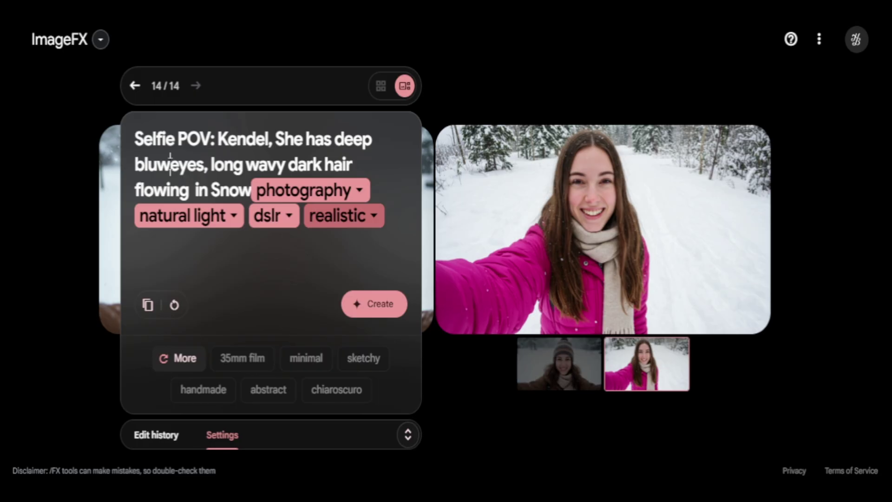
Step: Put the caret between 'blue' and 'eyes' to separate the two words
left_click(168, 162)
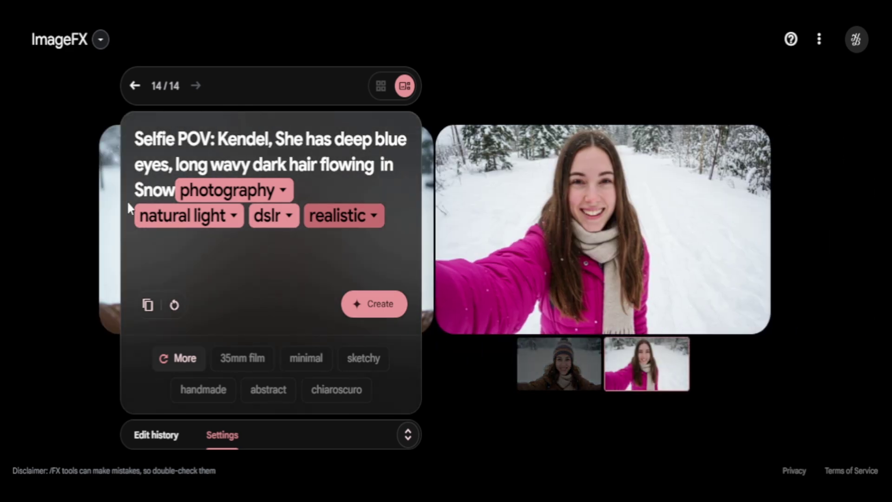
Step: Add a space between 'Snow' and the photography chip, then generate a new batch
key("Down")
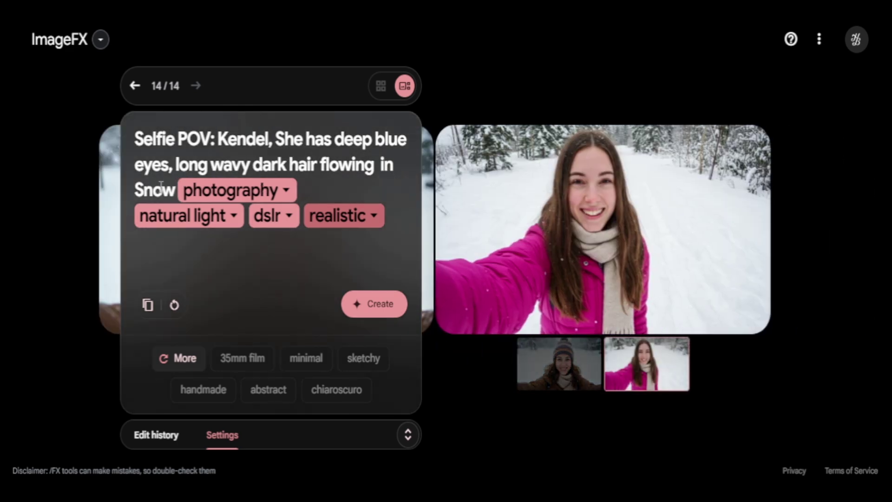
left_click(372, 307)
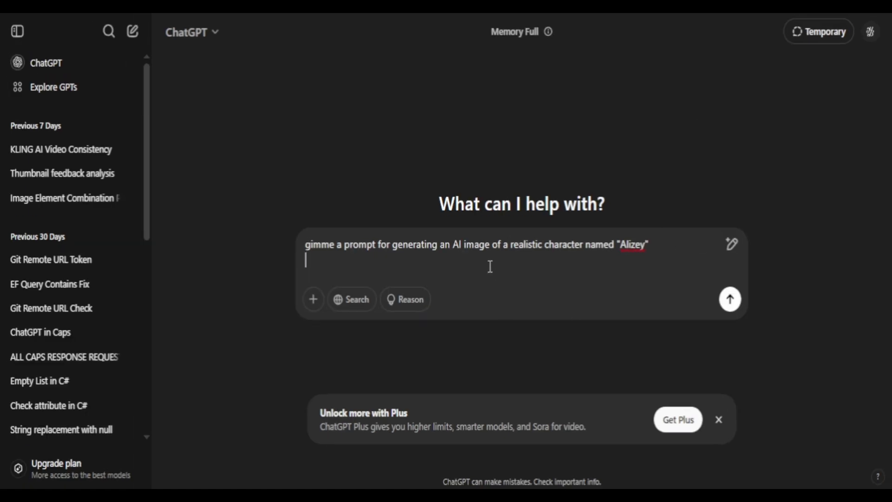
Step: Select the realistic-character request in ChatGPT, then show ImageFX's seed and model settings
left_click_drag(308, 245, 655, 242)
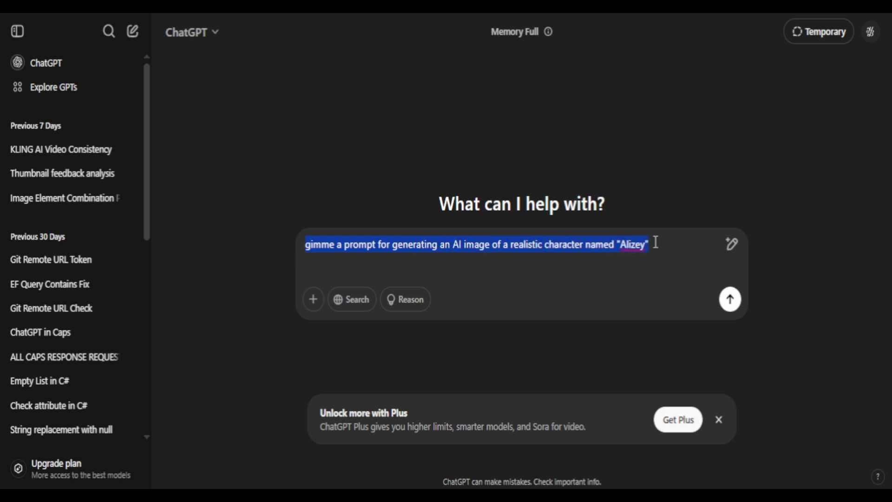
left_click(674, 260)
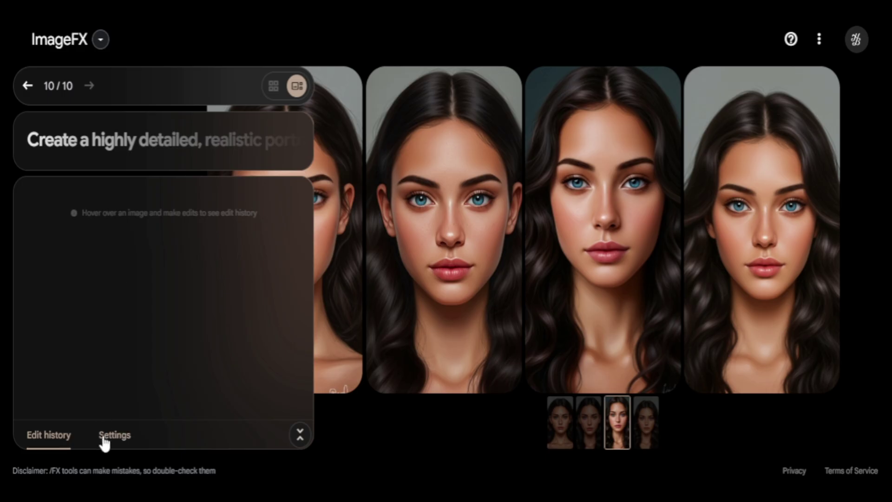
left_click(103, 439)
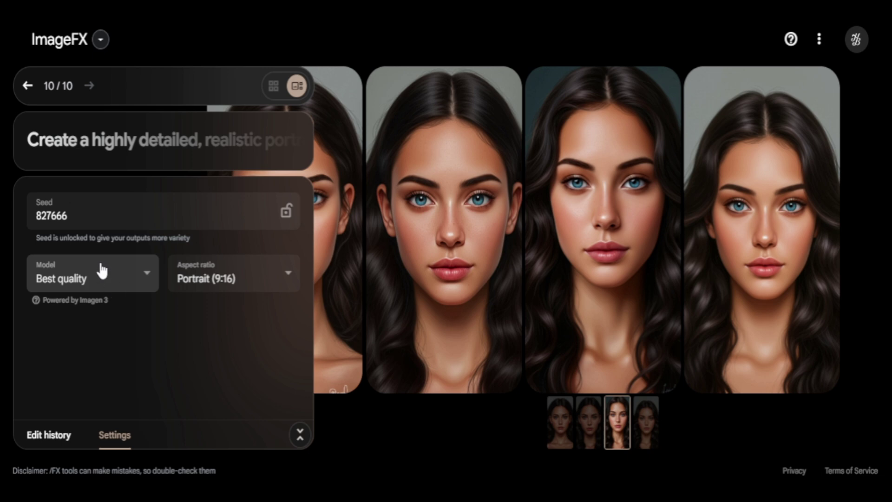